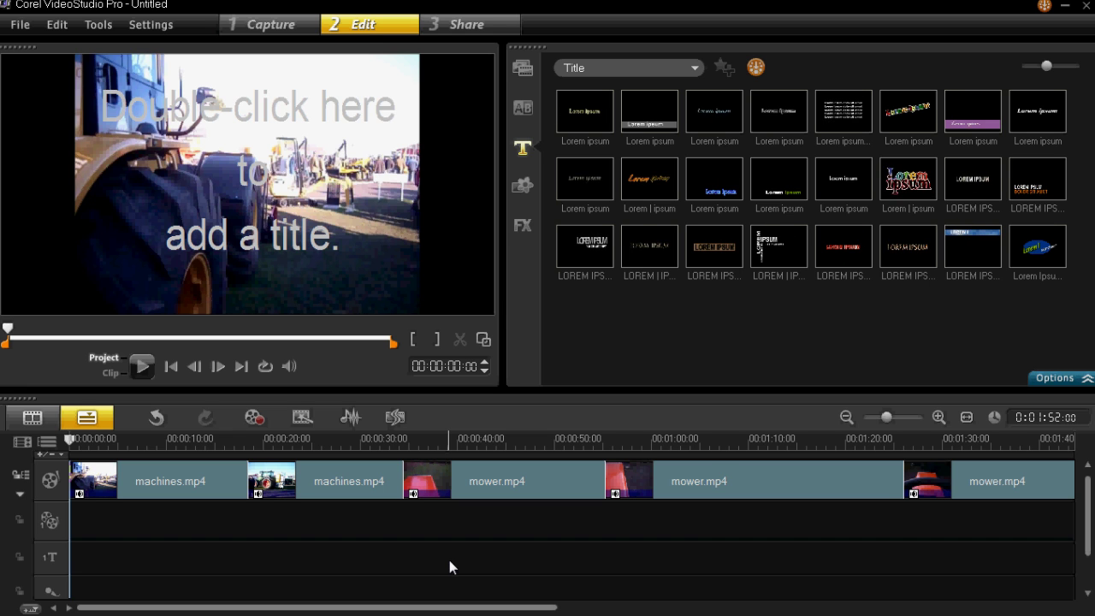
- Start File > Smart Package and agree to save the untitled project first
click(24, 33)
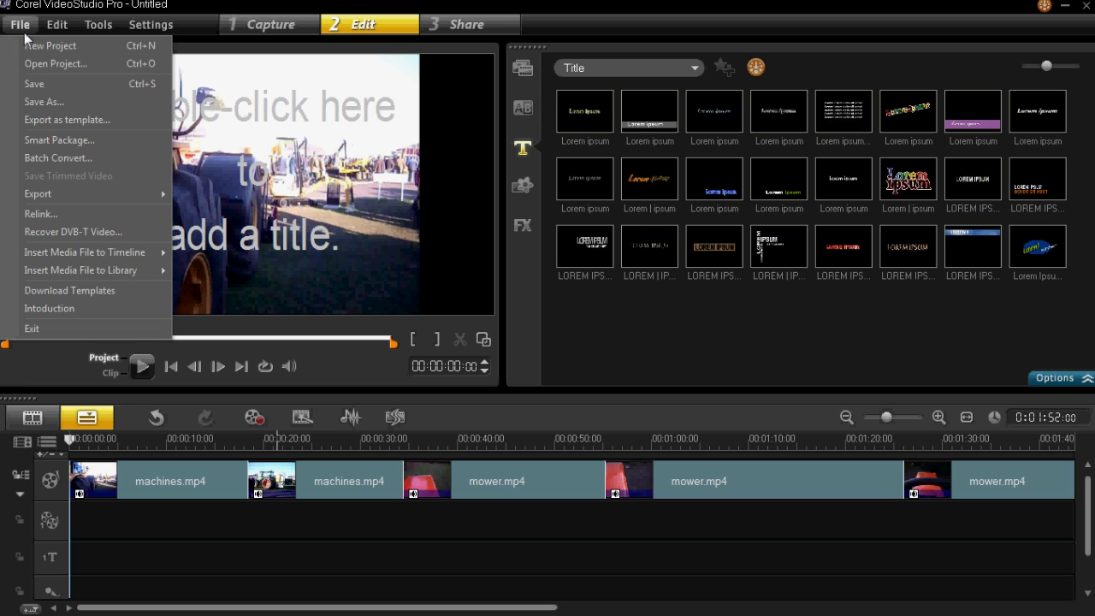
click(39, 142)
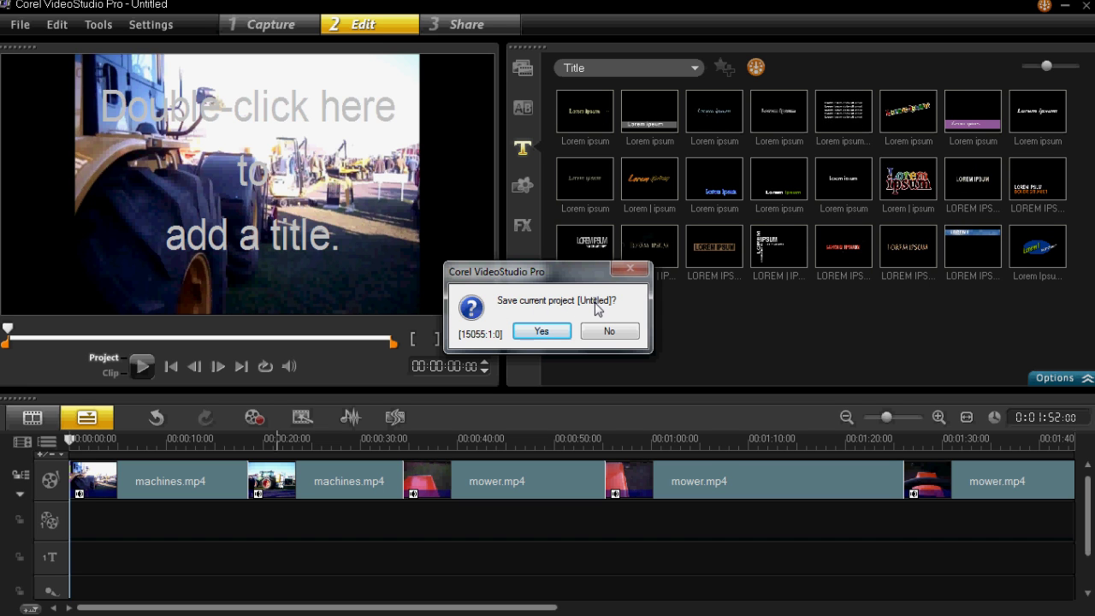
click(551, 331)
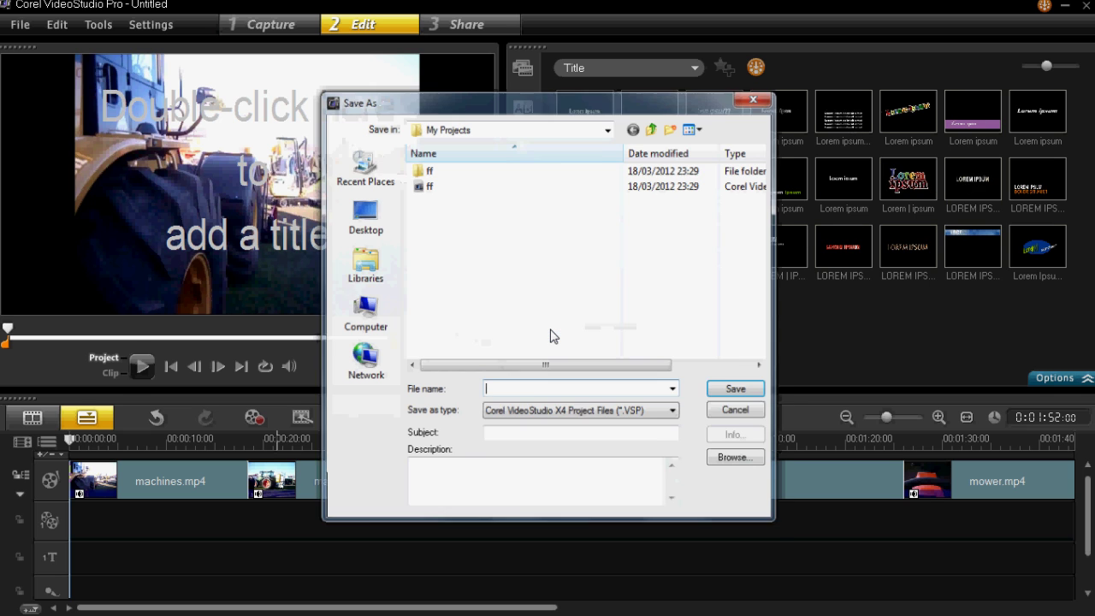
- Save the project to the Desktop under the name 'tutorial'
click(382, 219)
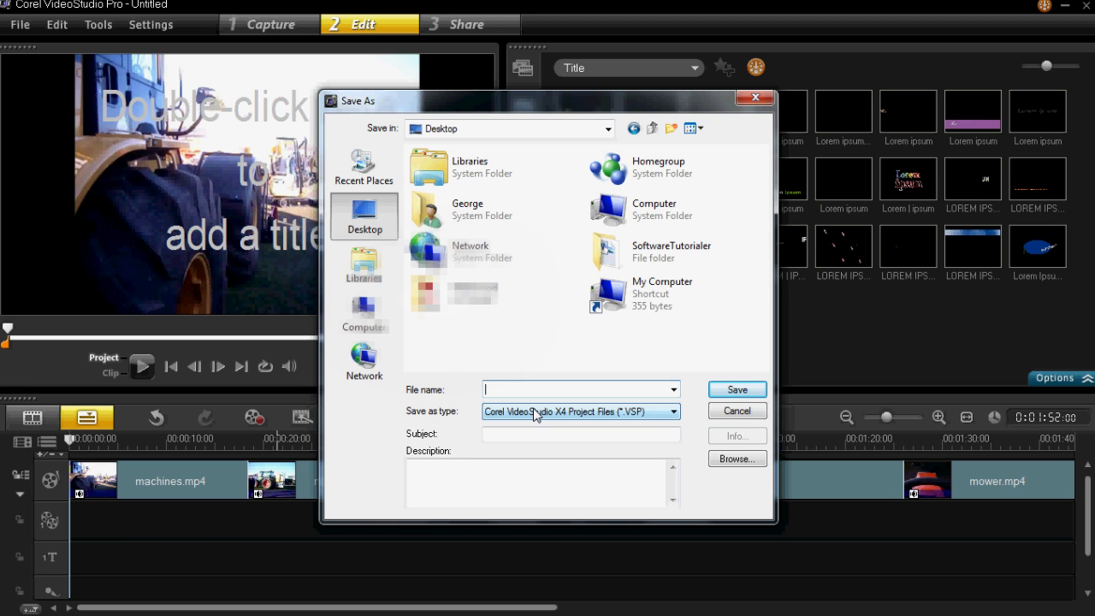
text(tutorial)
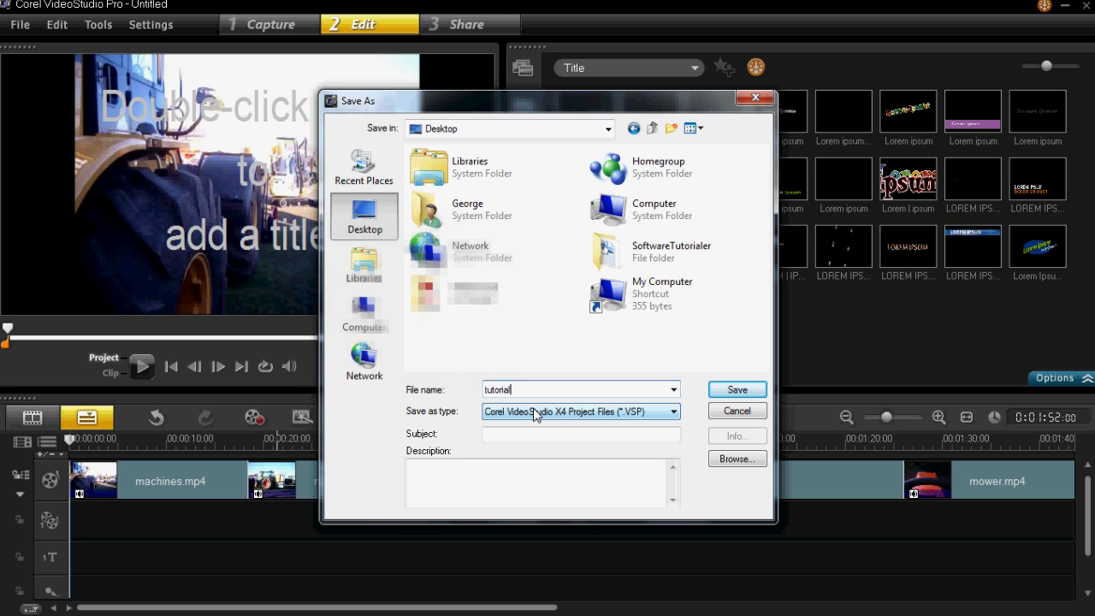
click(727, 389)
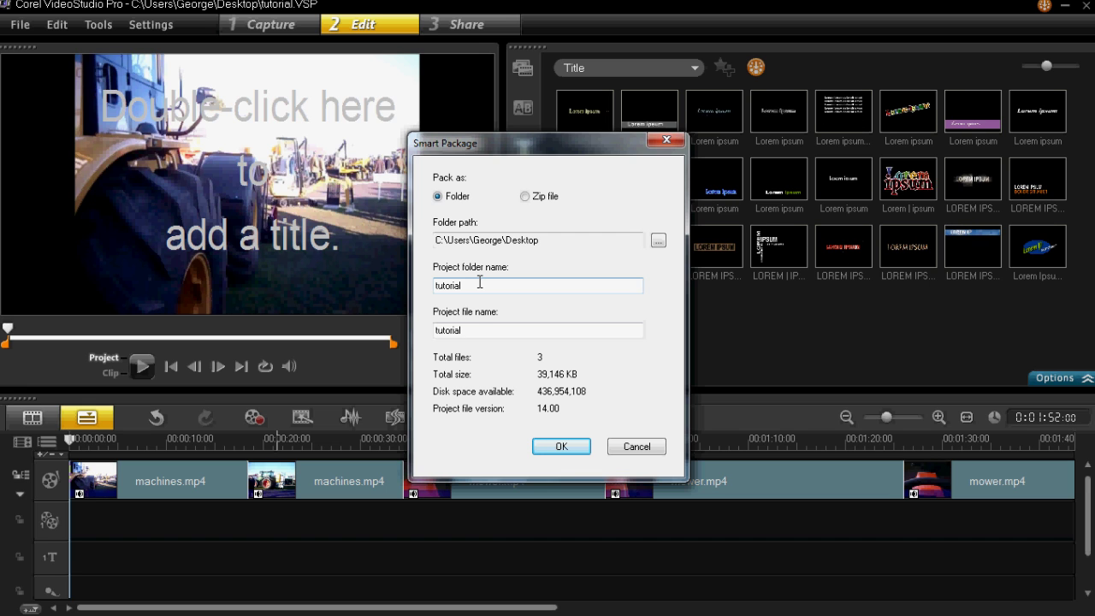
- Pack the project as a folder named tutorial on the Desktop
click(459, 331)
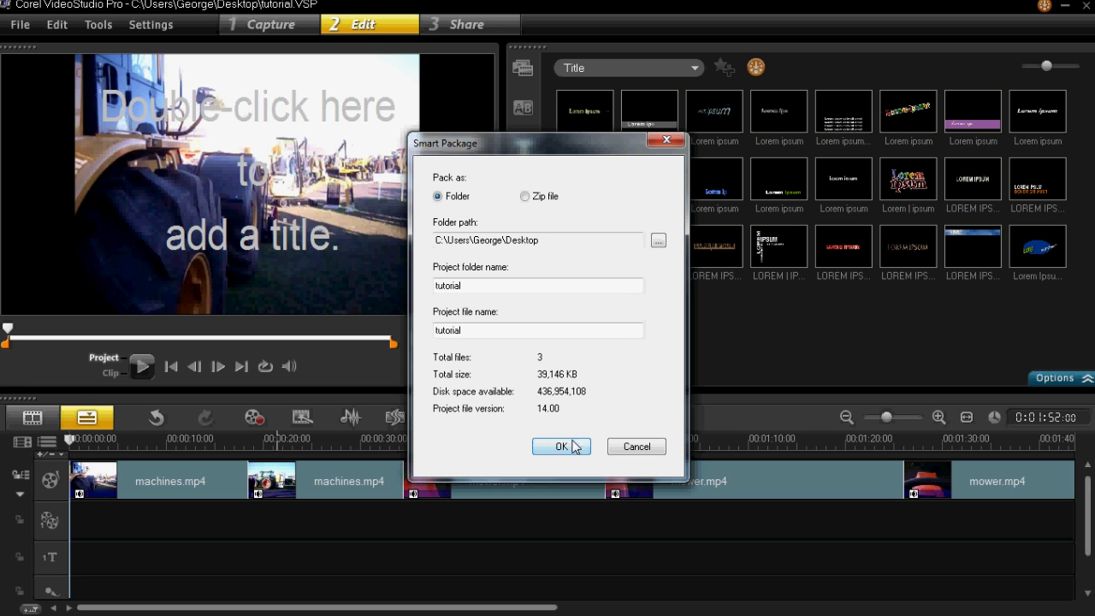
click(575, 447)
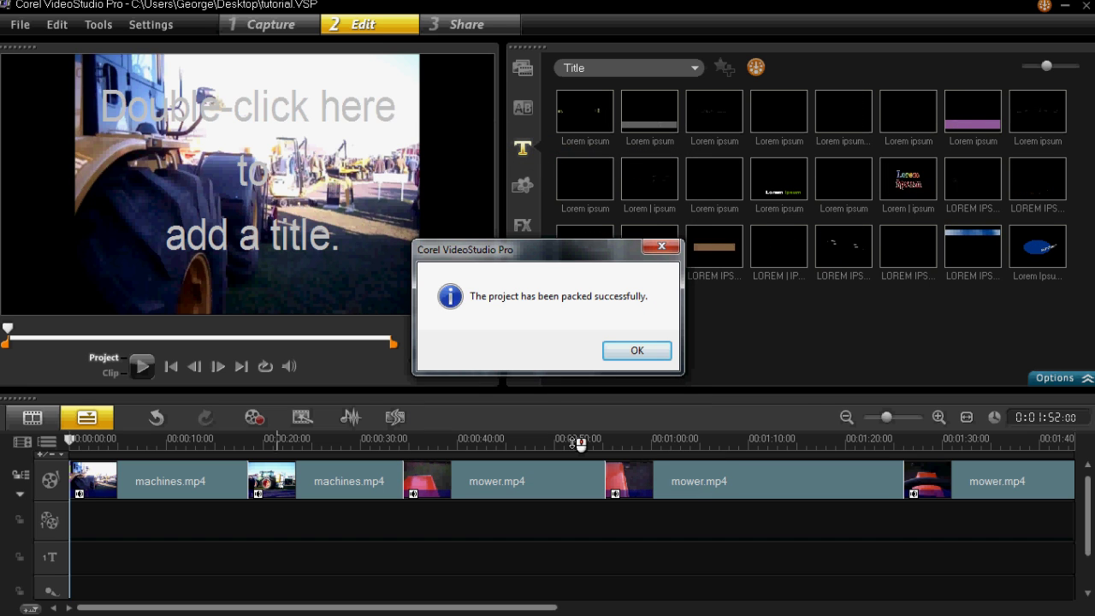
- Dismiss the 'packed successfully' message for the tutorial folder
click(639, 352)
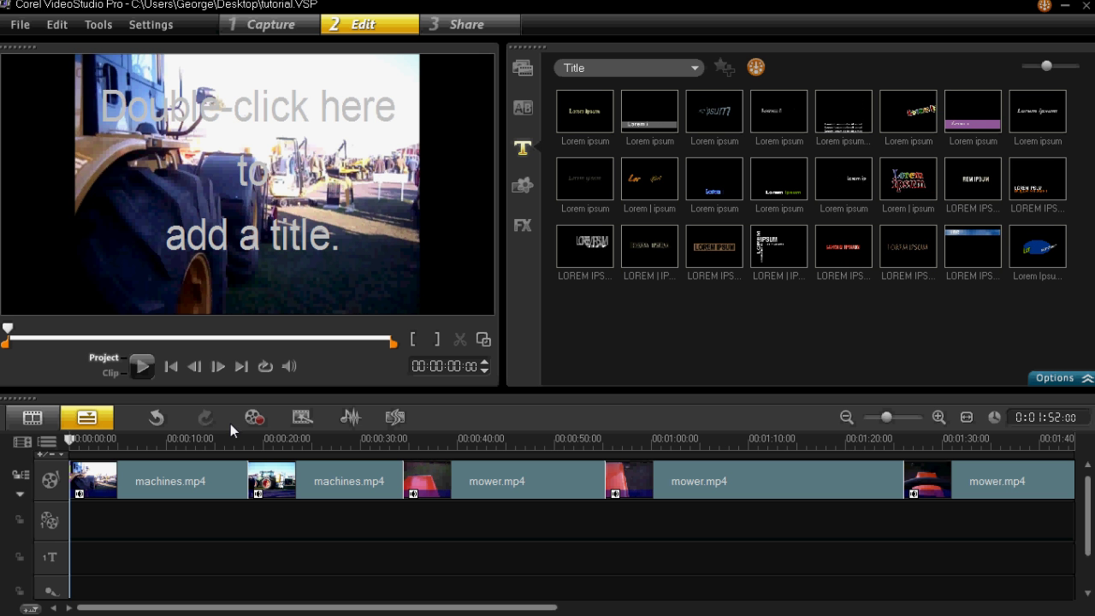
- Start a new Smart Package and confirm saving the project first
click(19, 24)
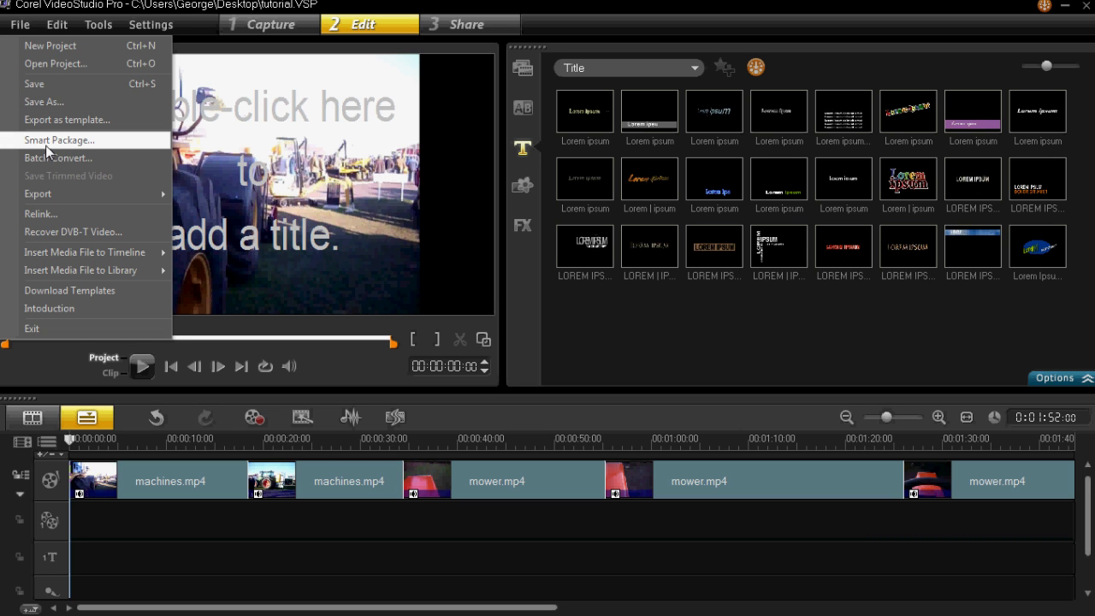
click(57, 141)
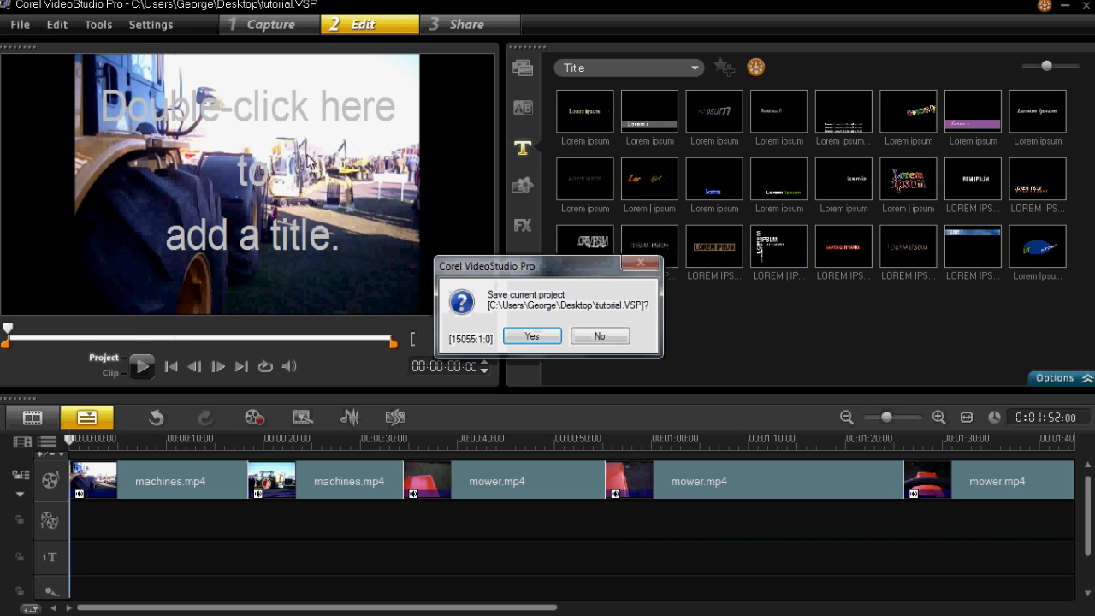
click(530, 336)
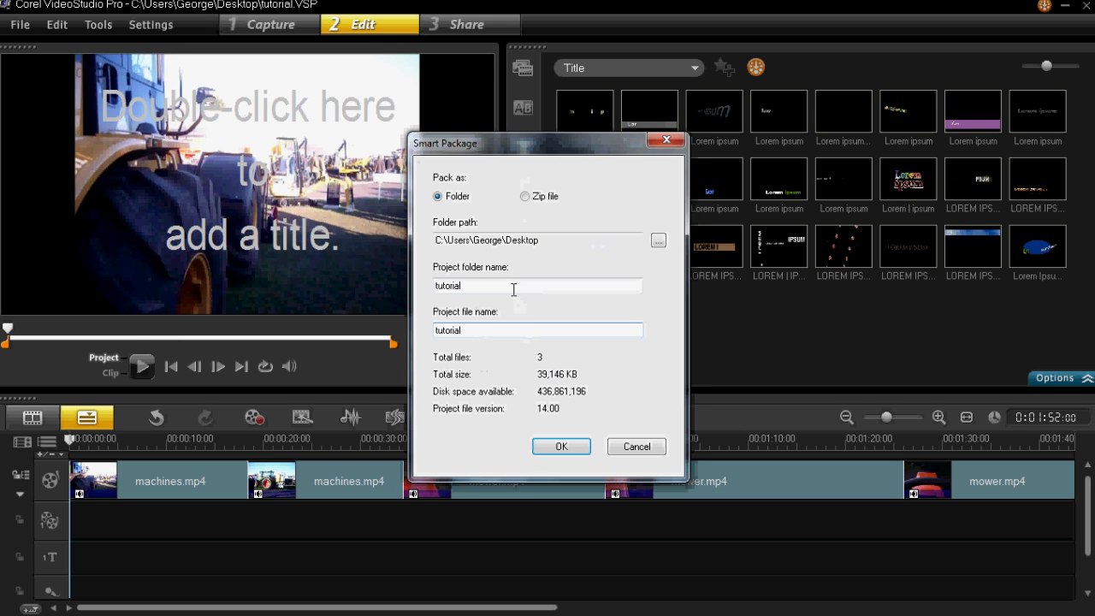
- Choose Zip file packing and rename the project folder to 'tutorial 2'
click(525, 197)
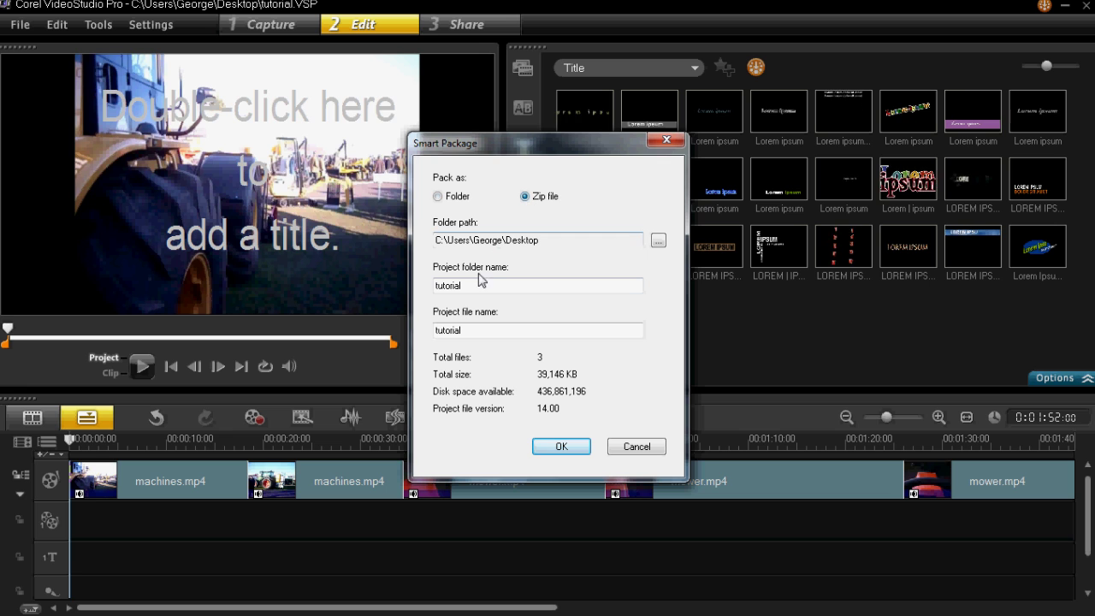
drag(479, 281, 392, 289)
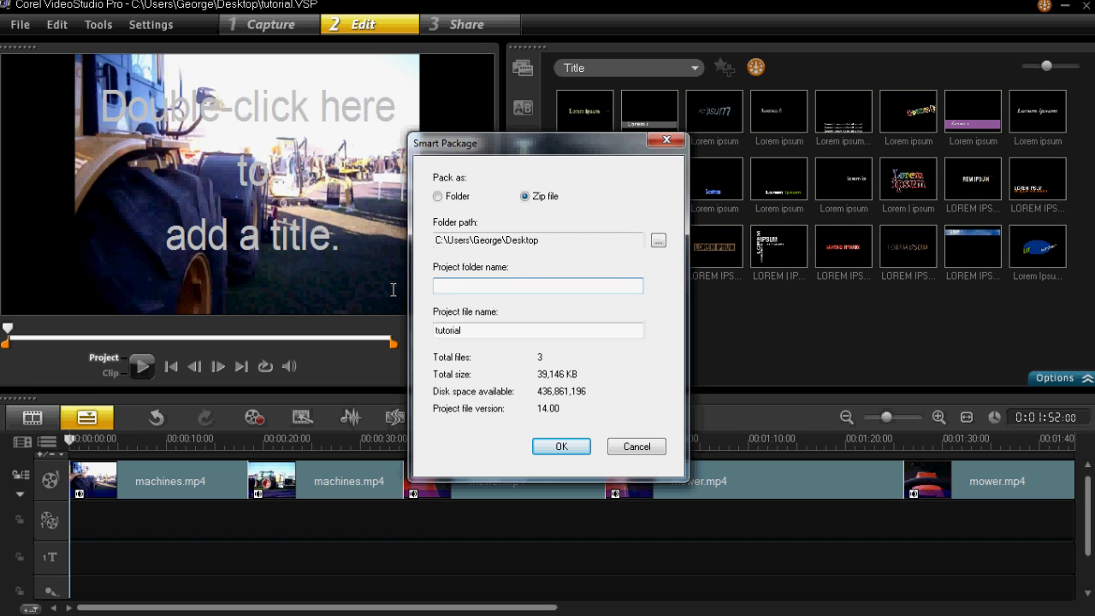
text(tu)
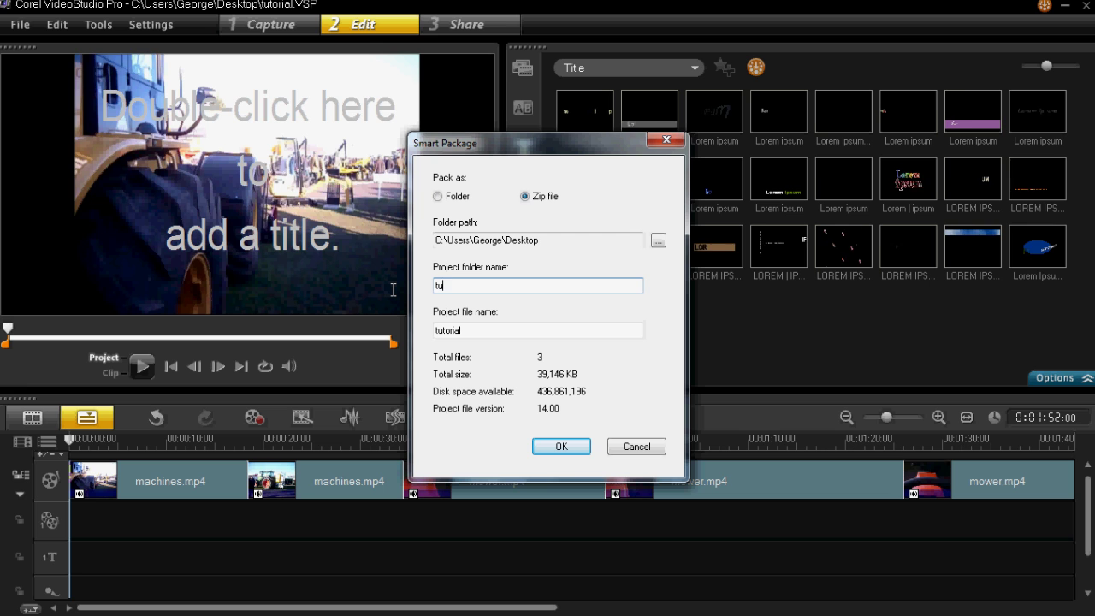
text(torial 2)
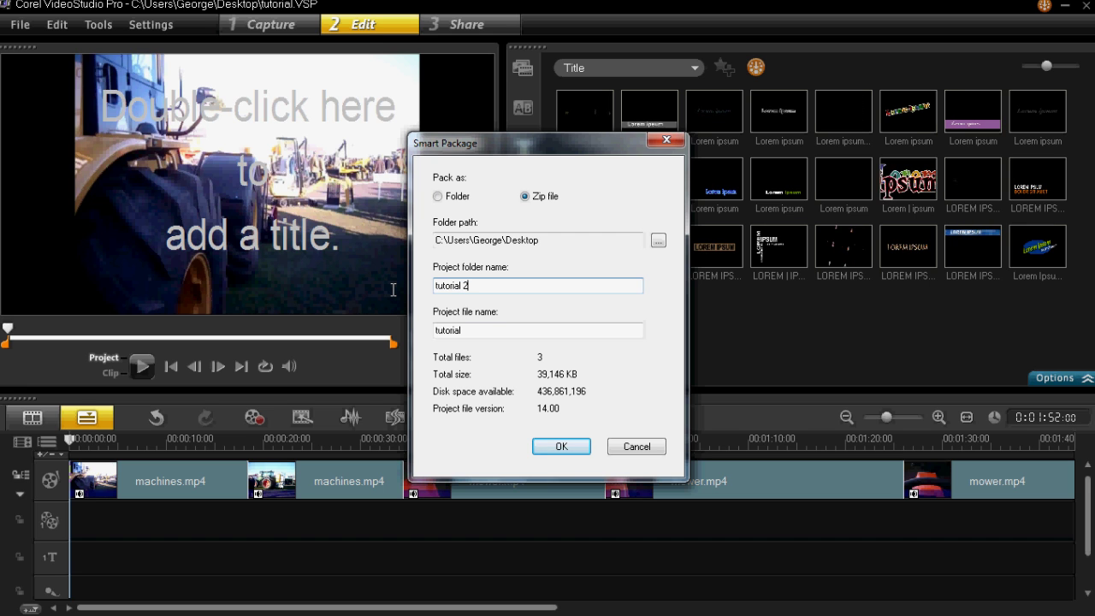
- Create the tutorial 2 zip with default compression and no splitting
click(560, 445)
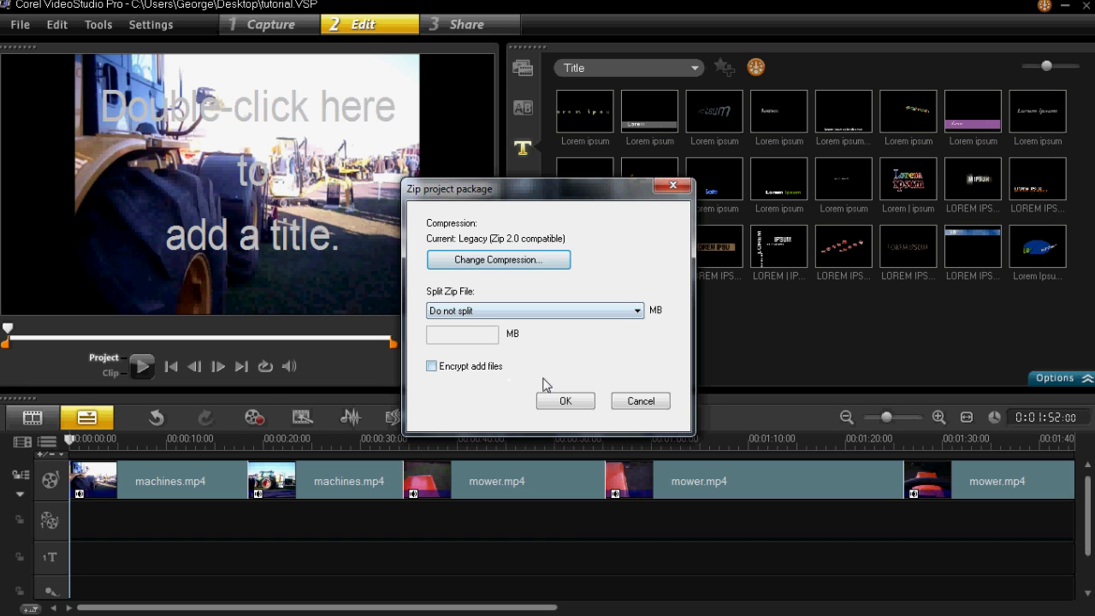
click(564, 402)
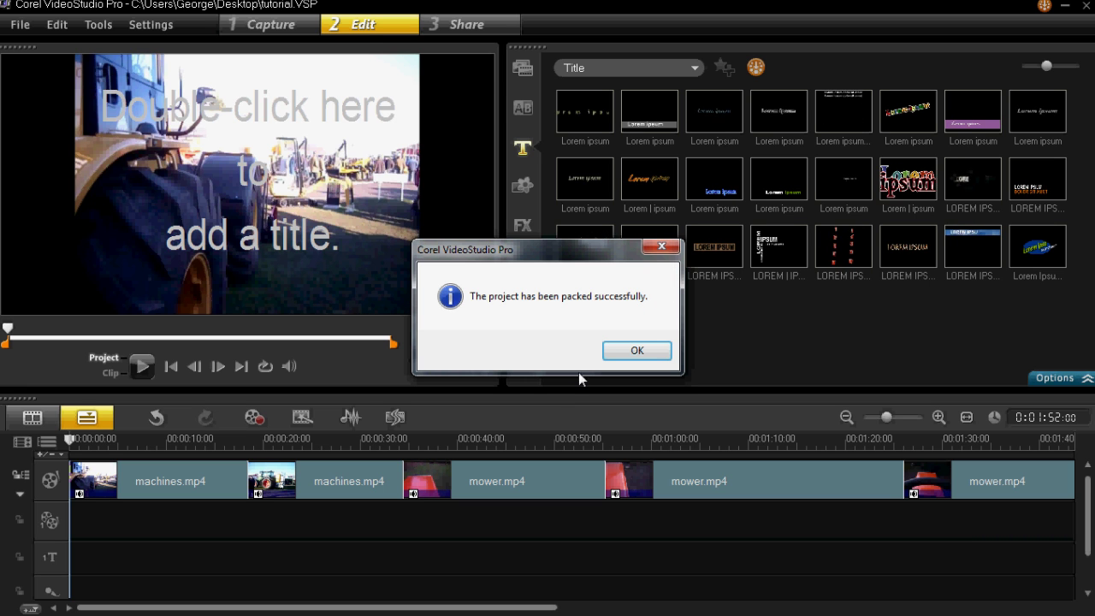
- Dismiss the success message for the tutorial 2 zip package
click(638, 349)
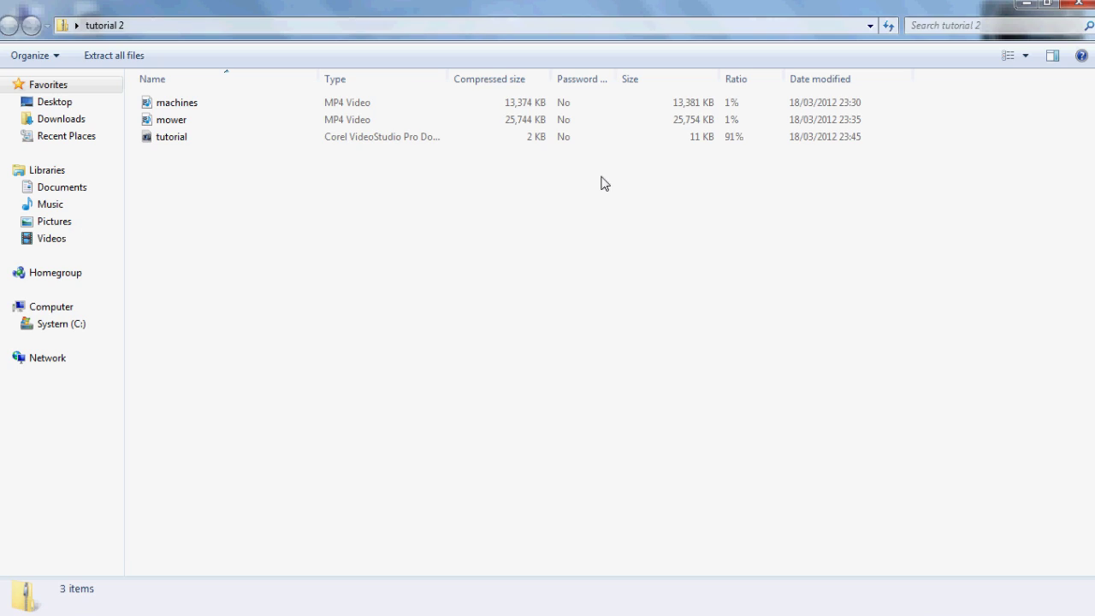